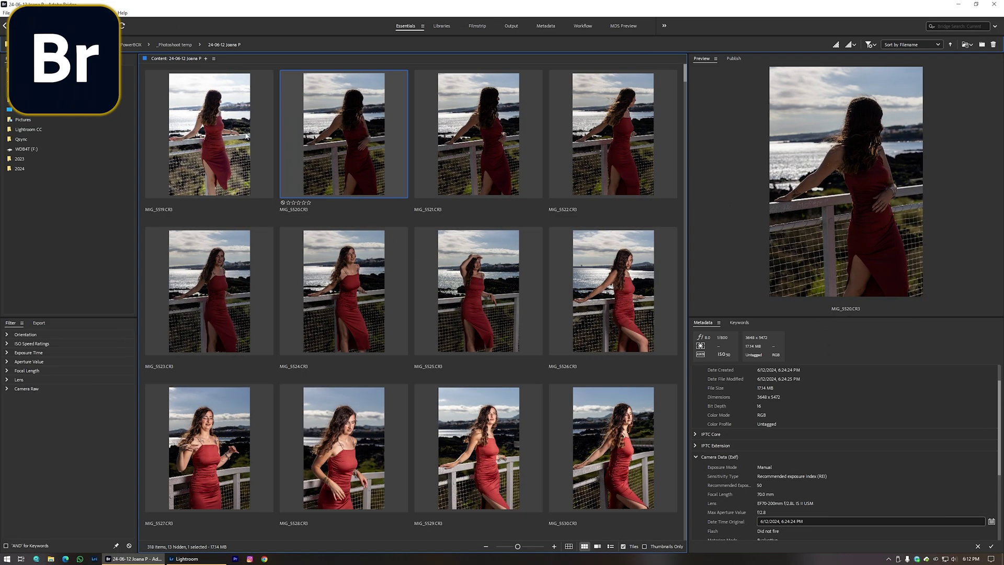
Select the red-dress photos MIG_5519 through MIG_5528 and preview MIG_5527 full screen.
click(218, 123)
shift+click(218, 449)
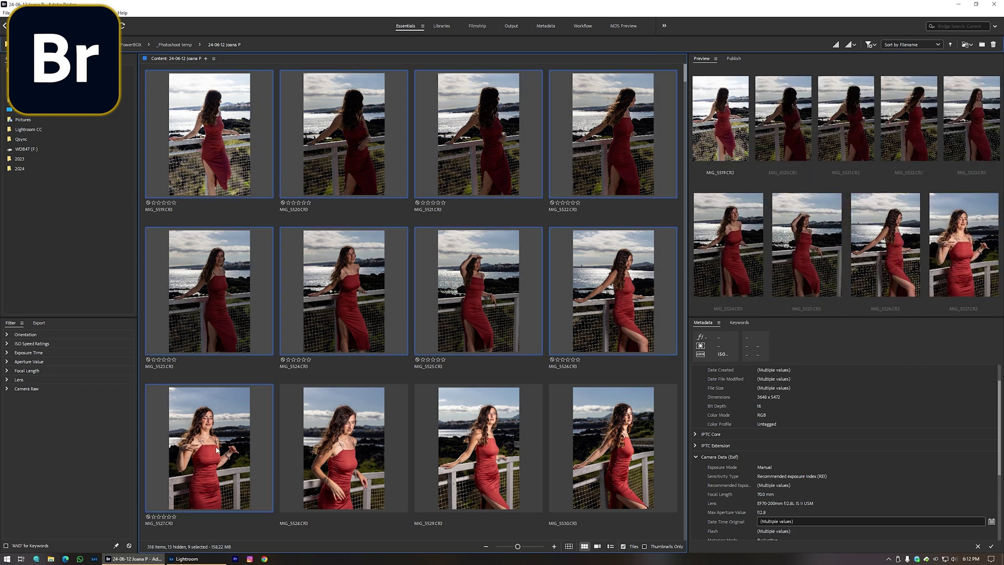
shift+click(357, 454)
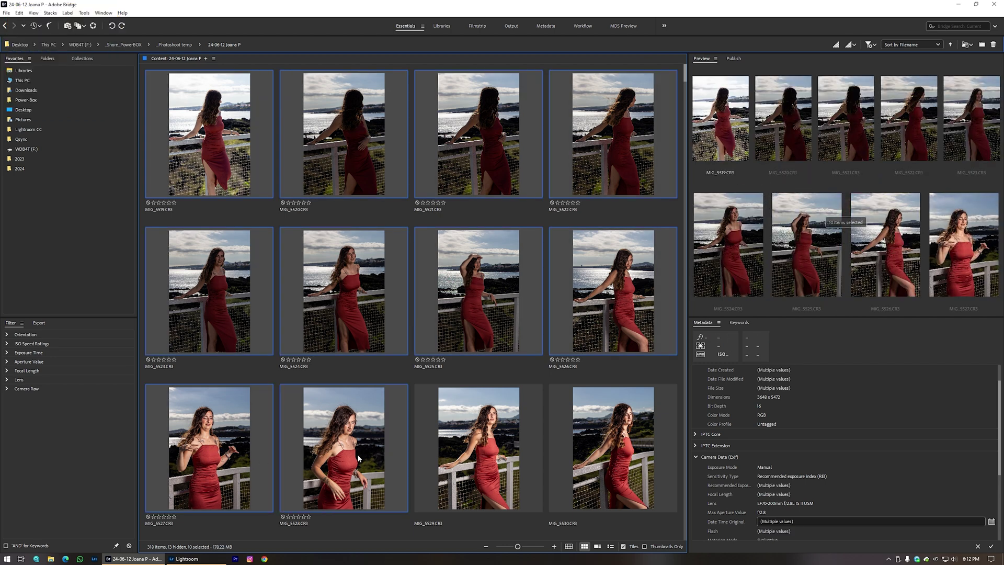
click(221, 451)
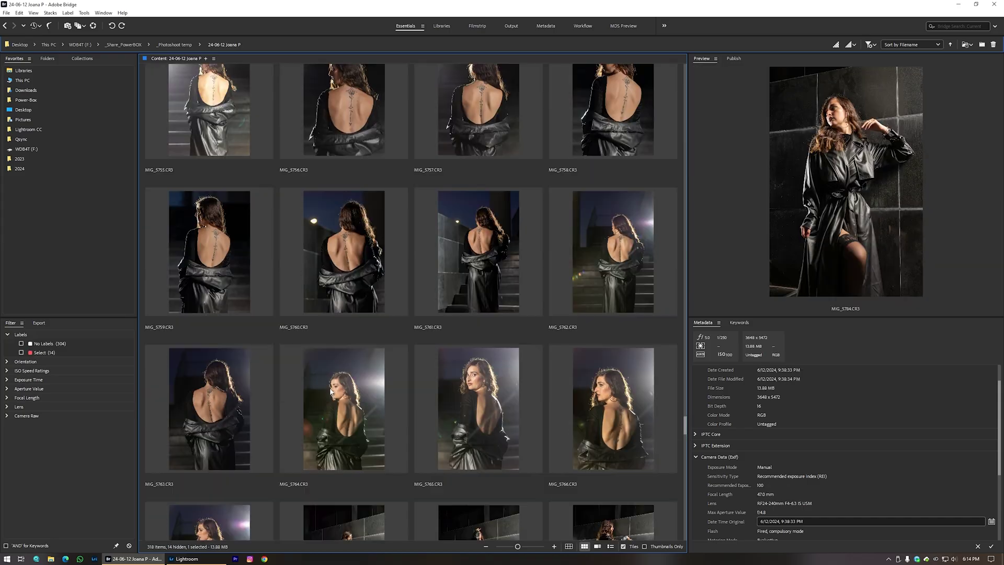
Paste the shared light settings onto the 73 photos MIG_5764–MIG_5836 in Camera Raw.
click(369, 424)
scroll(396, 438, down, 10)
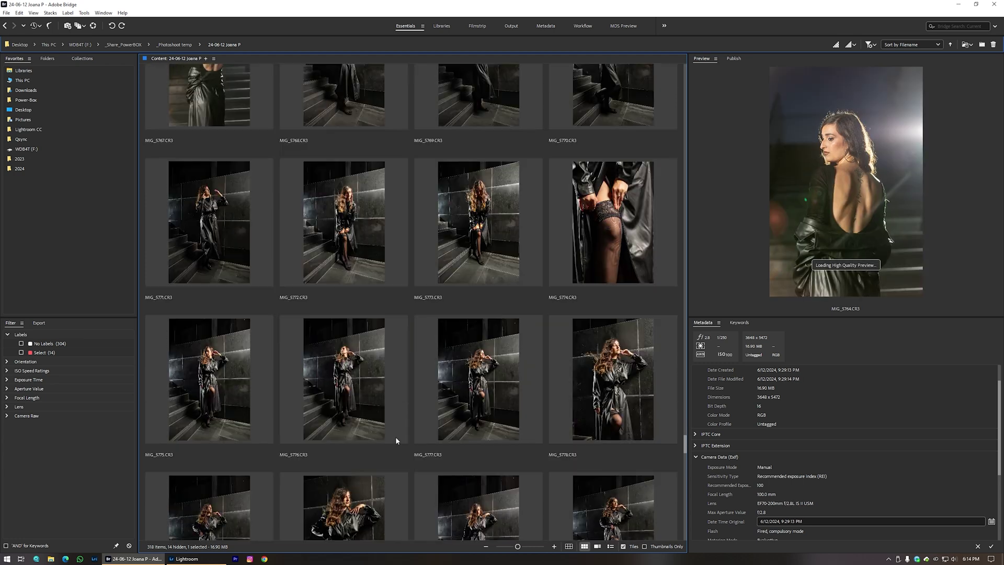
scroll(395, 437, down, 7)
shift+click(338, 469)
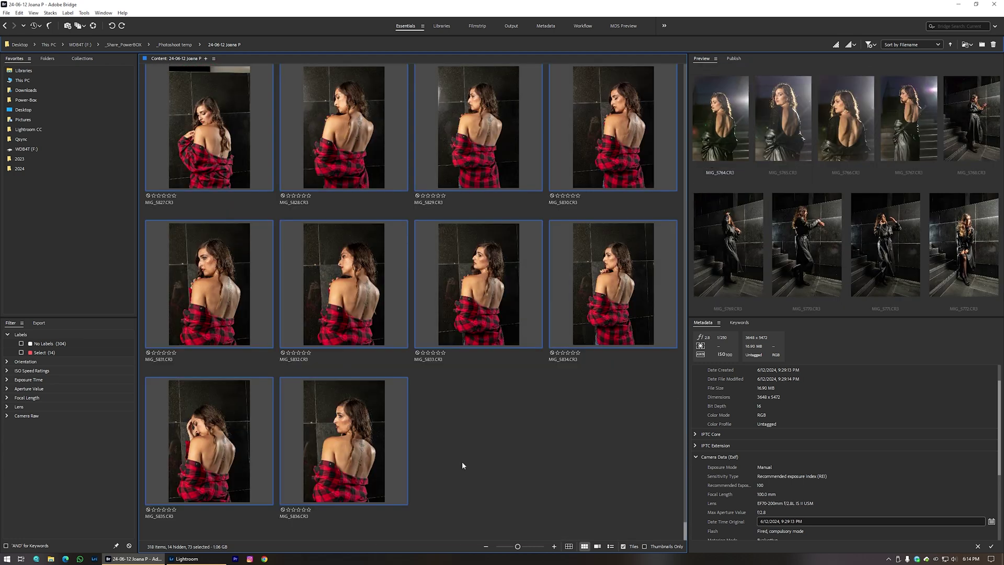
click(19, 345)
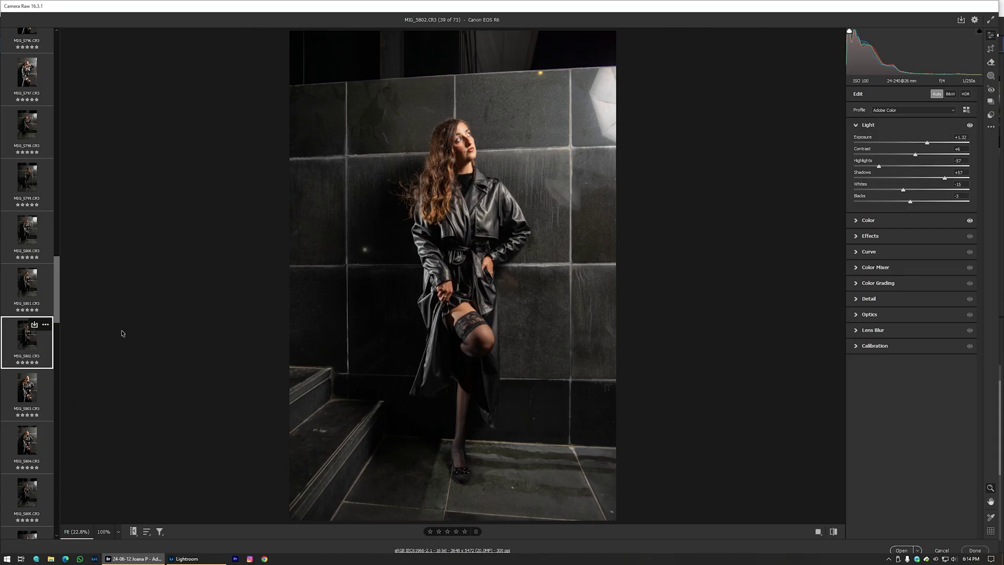
key(ctrl+a)
key(ctrl+alt+v)
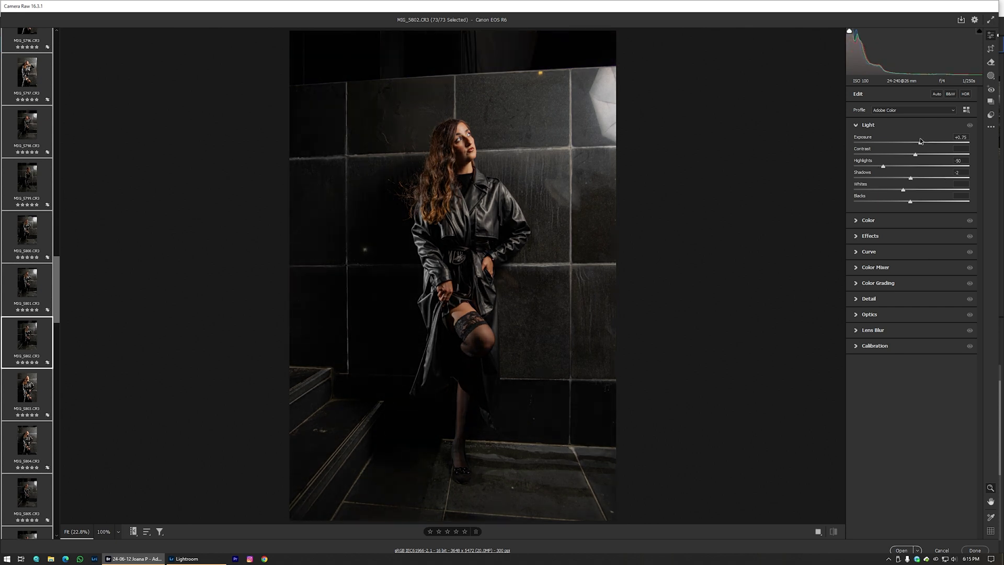
click(976, 551)
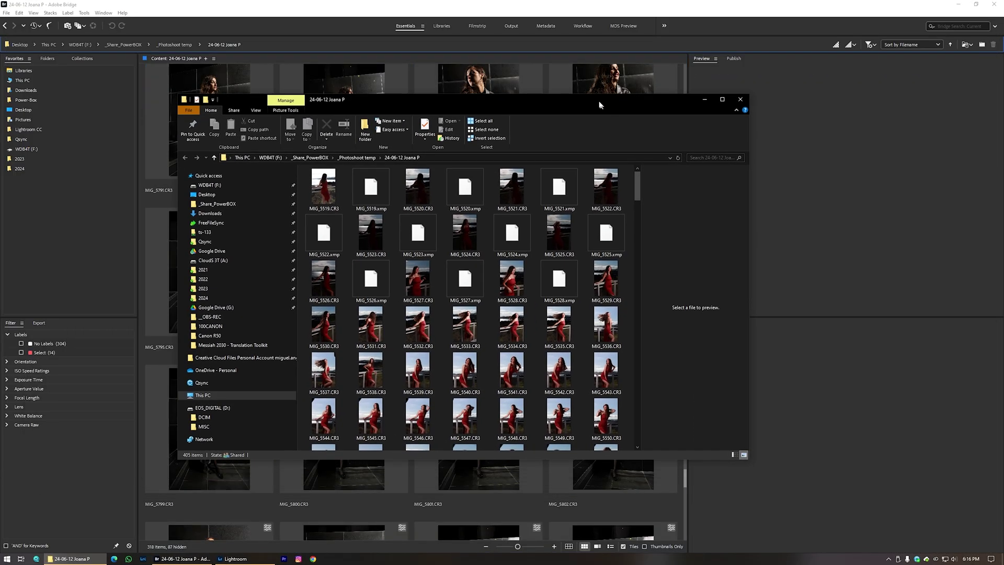
Select the MIG_5523 and MIG_5524 sidecar files in the folder.
drag(599, 105, 598, 103)
click(418, 232)
click(494, 251)
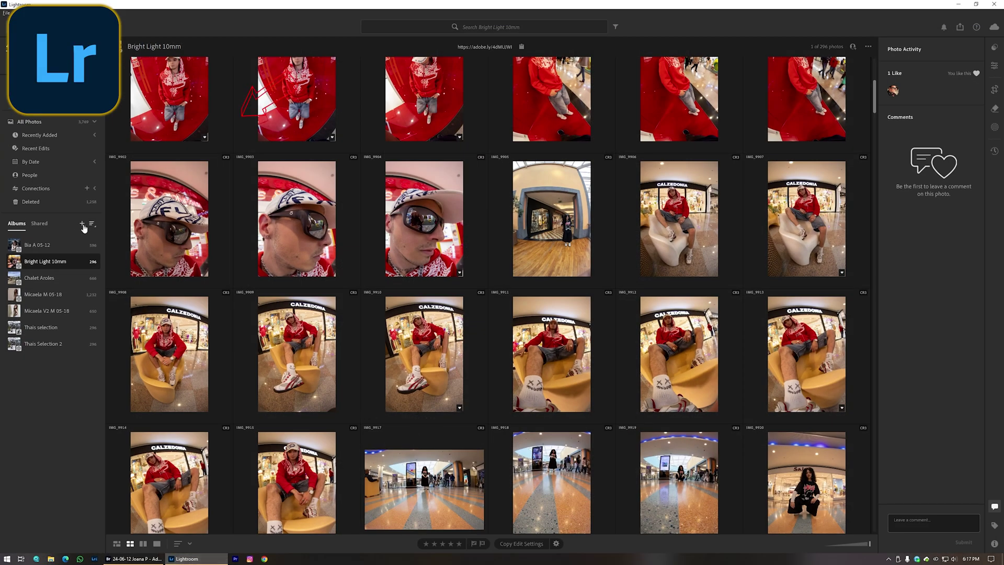
click(82, 225)
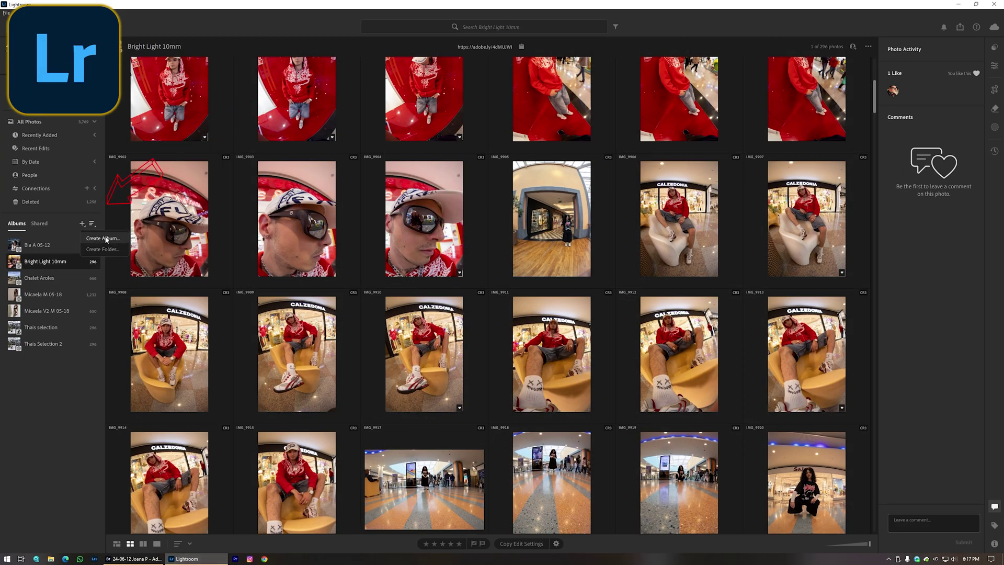
click(104, 238)
text(24-06-12 Joana P)
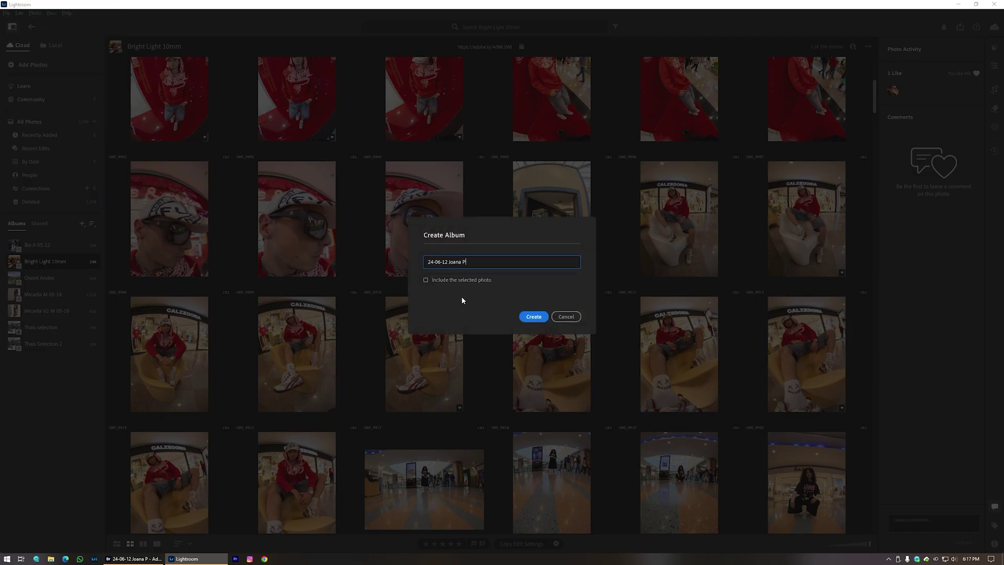
click(526, 320)
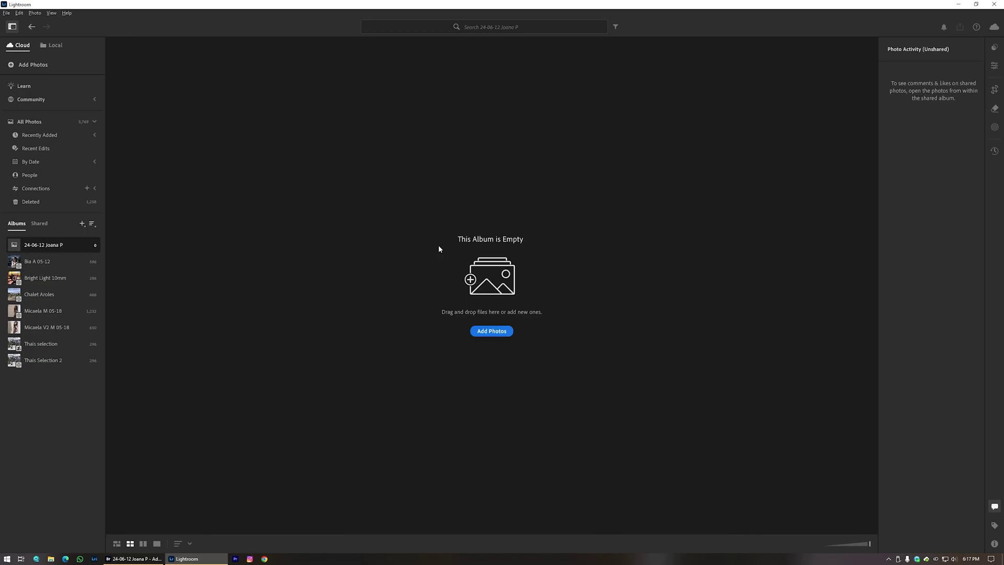
key(alt+Tab)
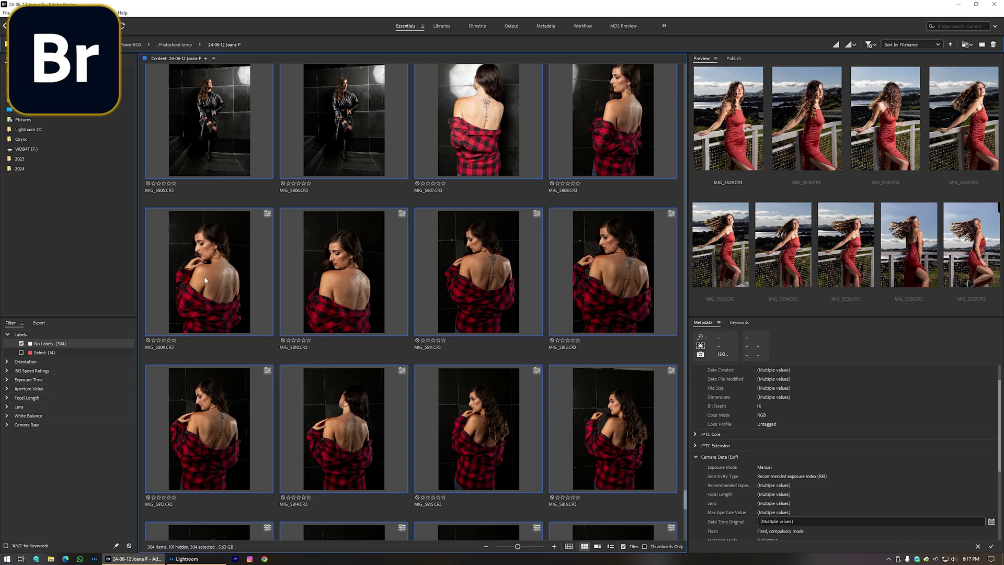
Drag the 304 unlabelled shoot photos from Bridge into Lightroom's add-to-album view.
drag(206, 280, 307, 337)
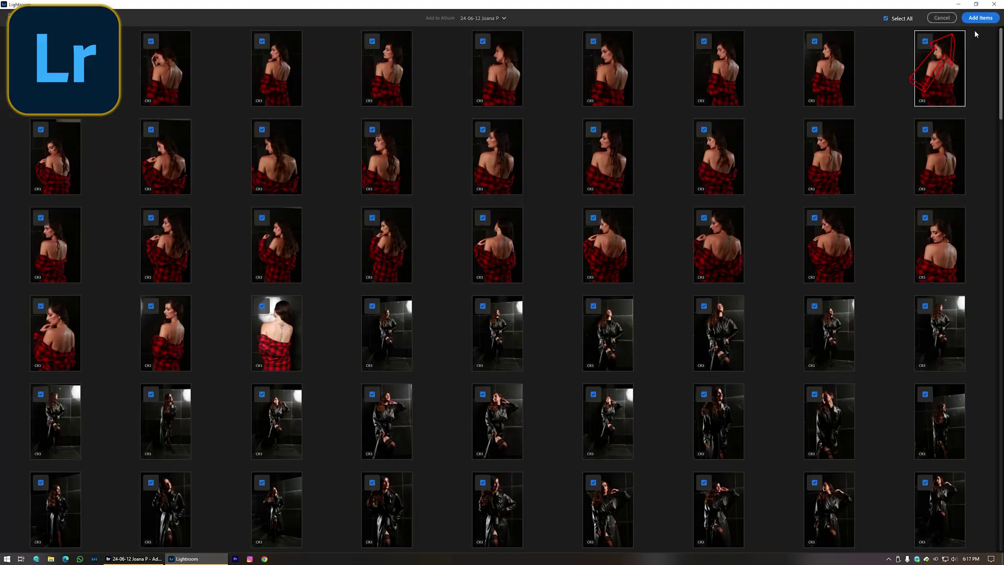
click(980, 18)
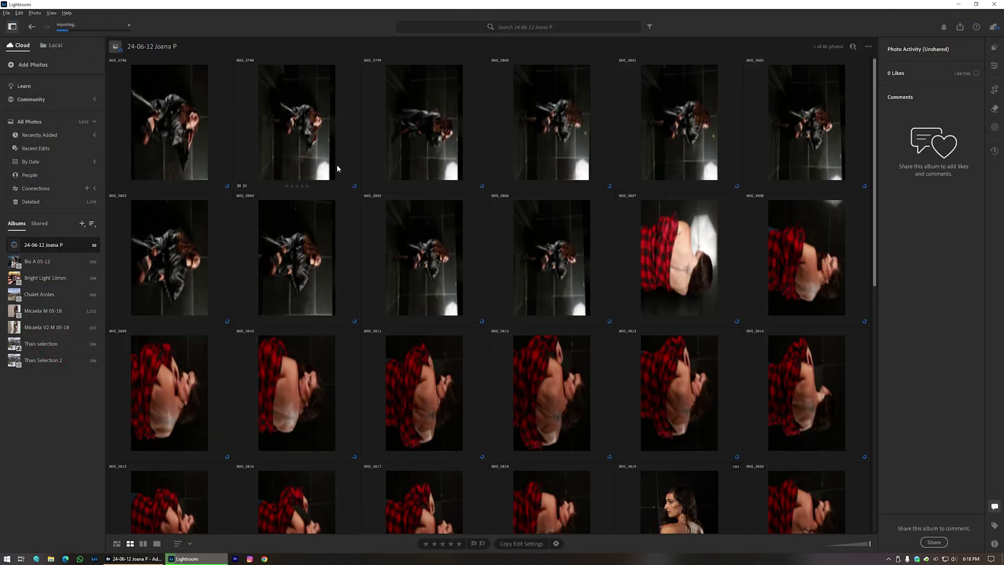
click(996, 28)
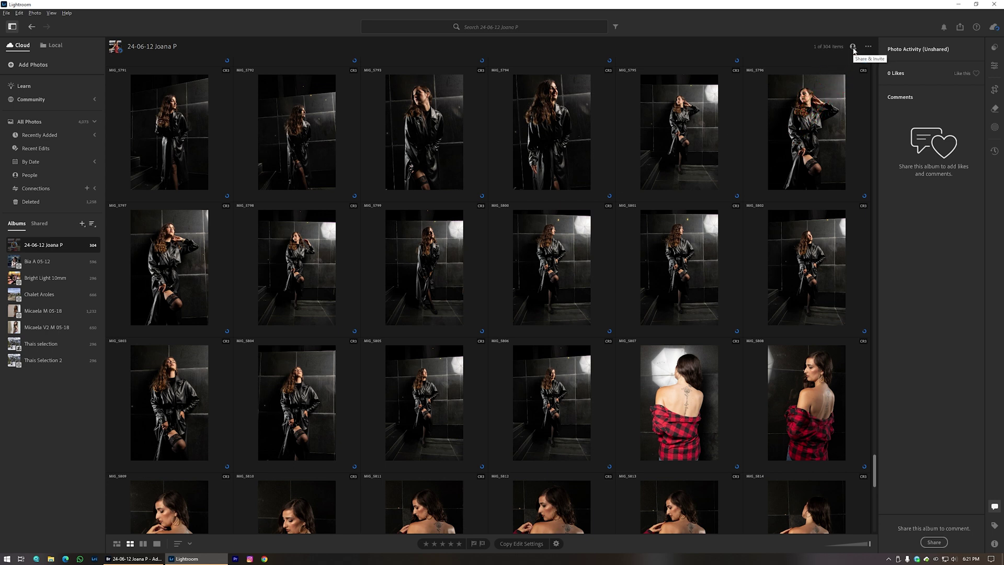
click(853, 46)
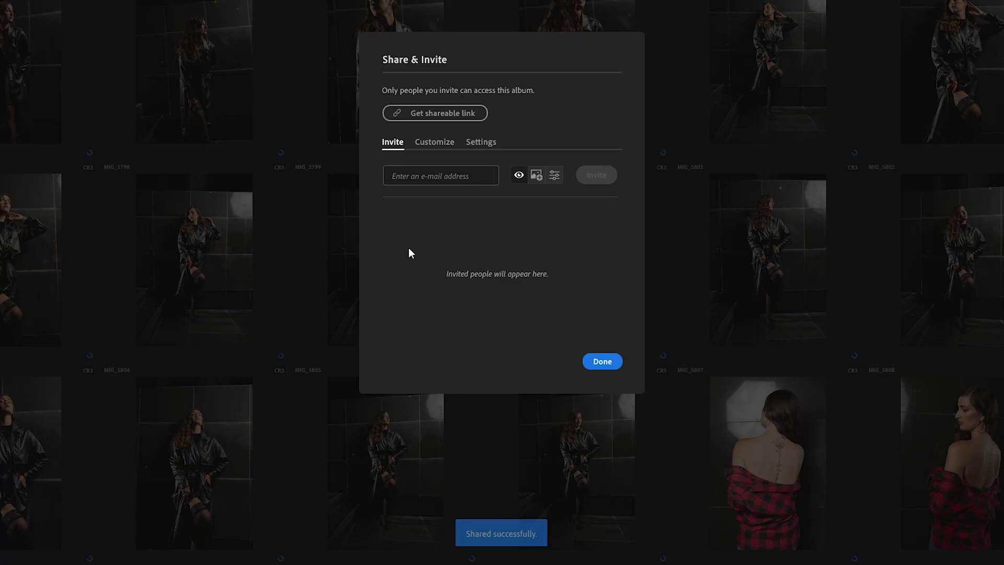
click(433, 143)
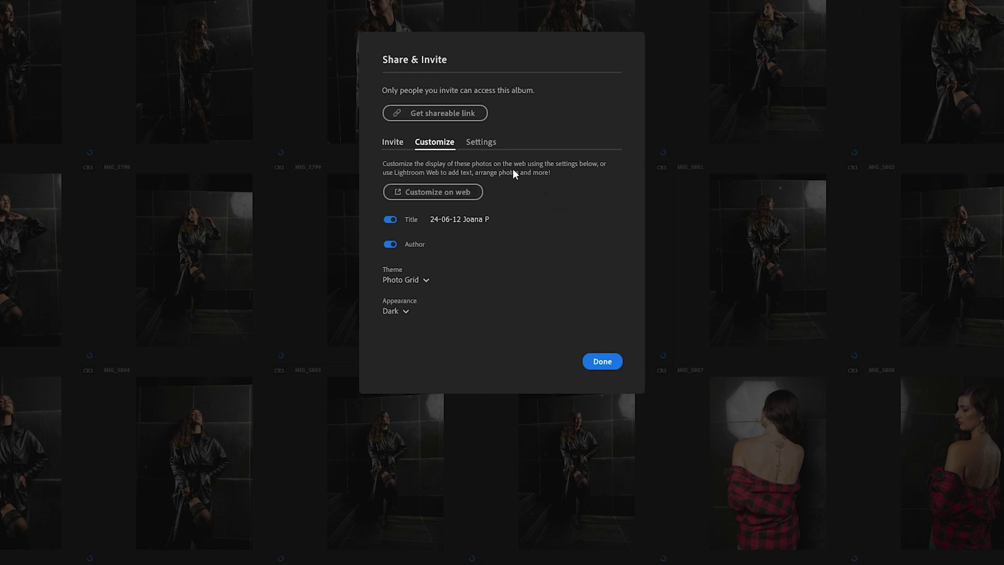
click(481, 143)
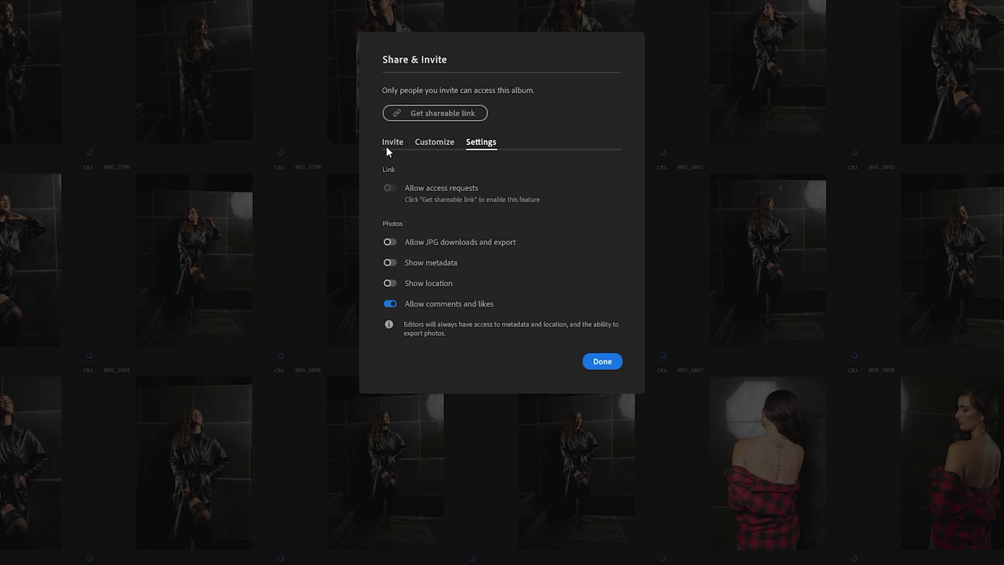
Generate the album's shareable link with 'Anyone can view' access, copy it, and close the dialog.
click(419, 113)
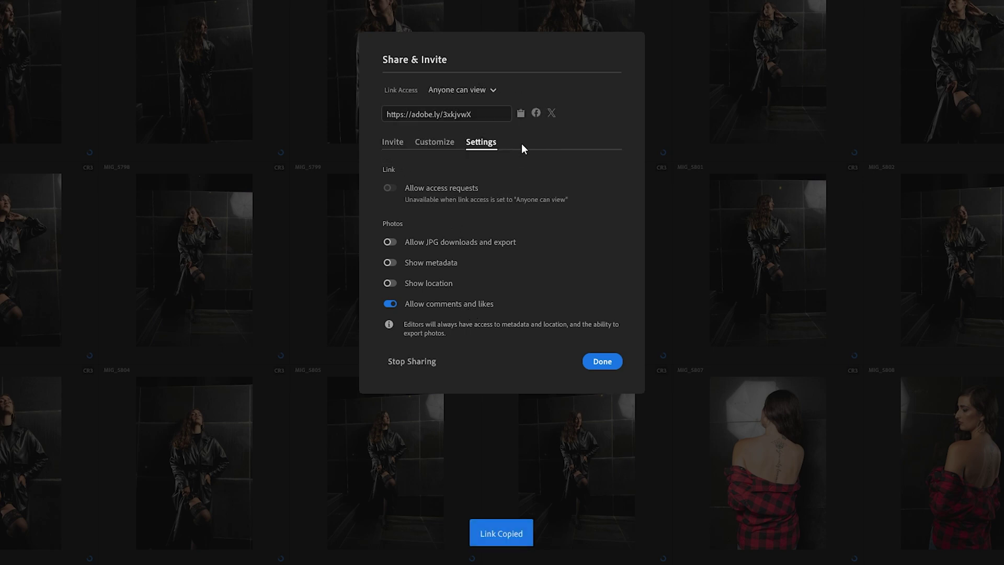
click(399, 146)
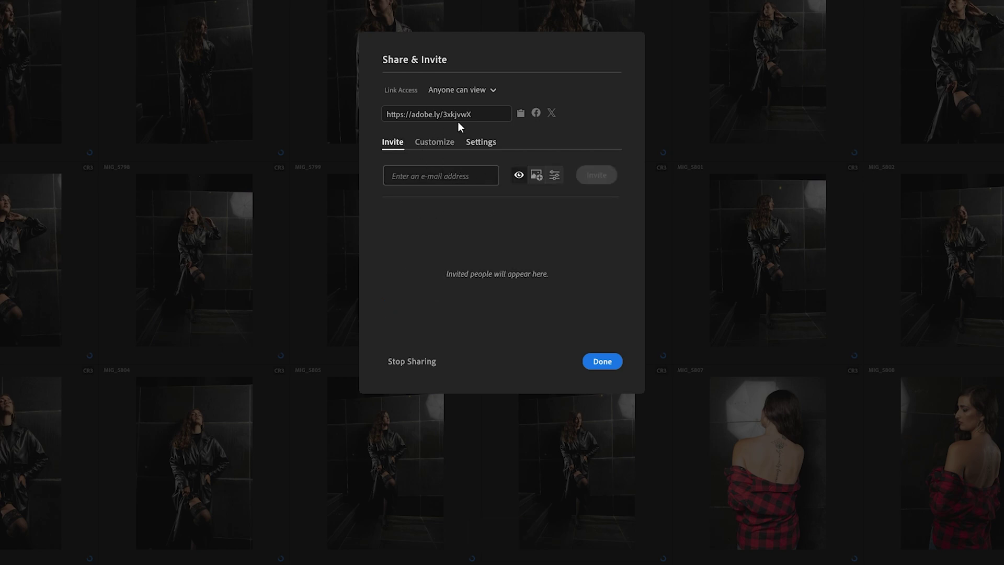
click(481, 142)
click(454, 89)
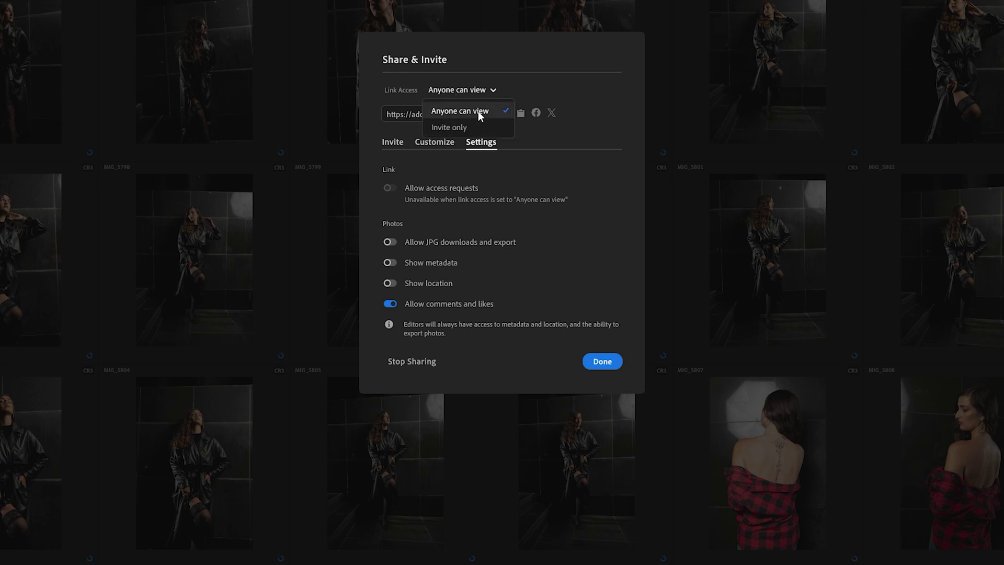
click(451, 113)
click(520, 114)
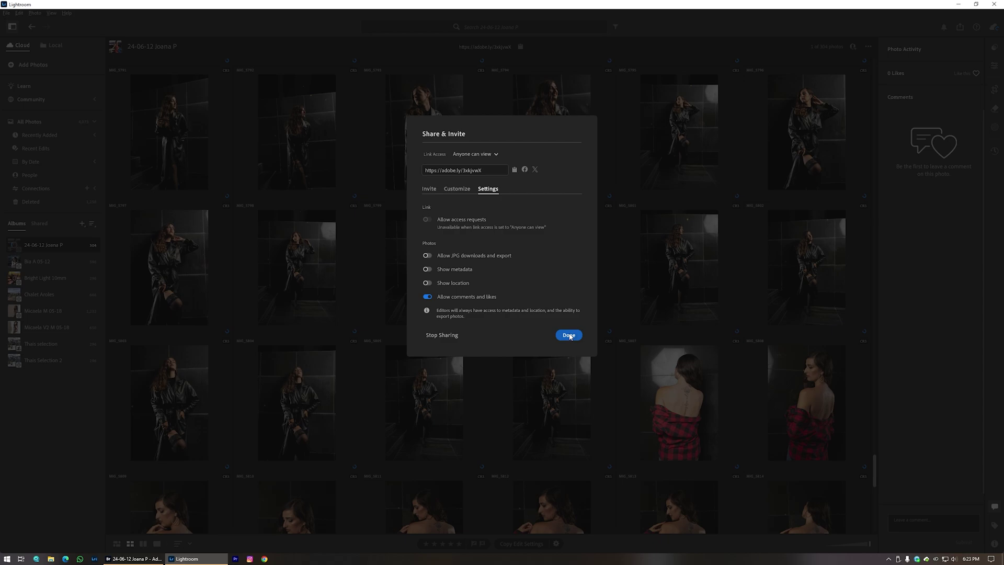
click(603, 361)
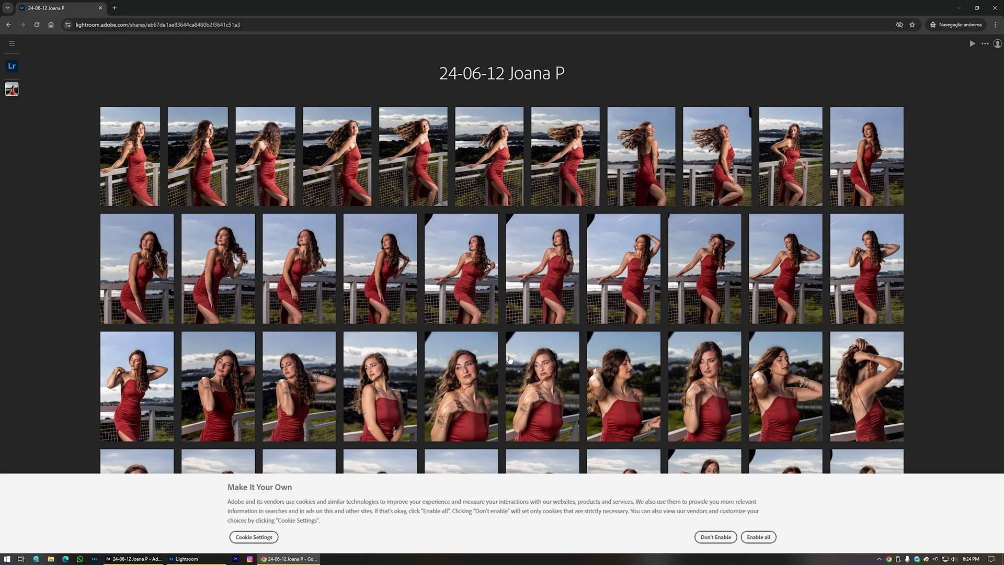
Dismiss the cookie notice on the album's web page and scroll through its photos.
key(Return)
scroll(493, 333, down, 15)
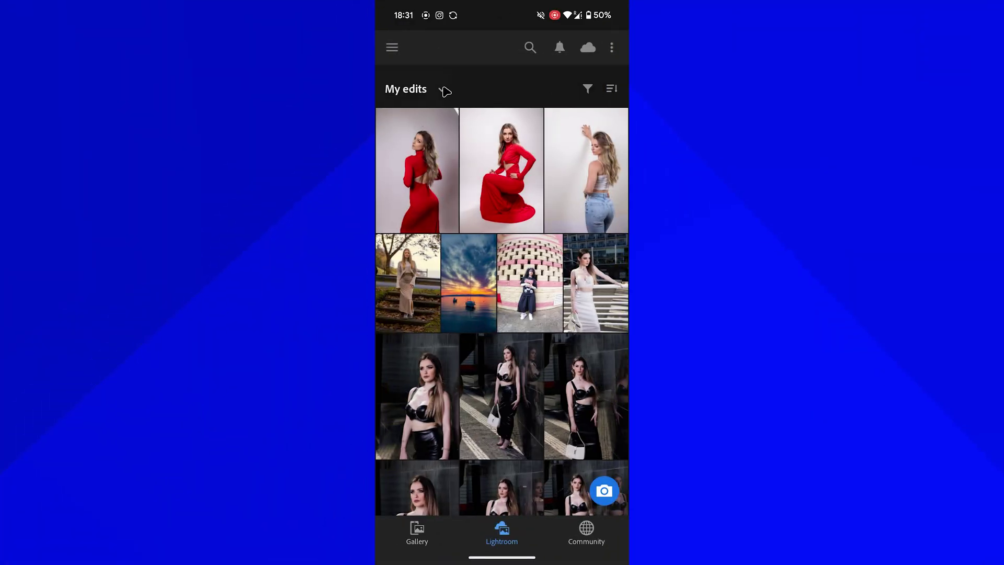
click(445, 92)
scroll(527, 410, down, 5)
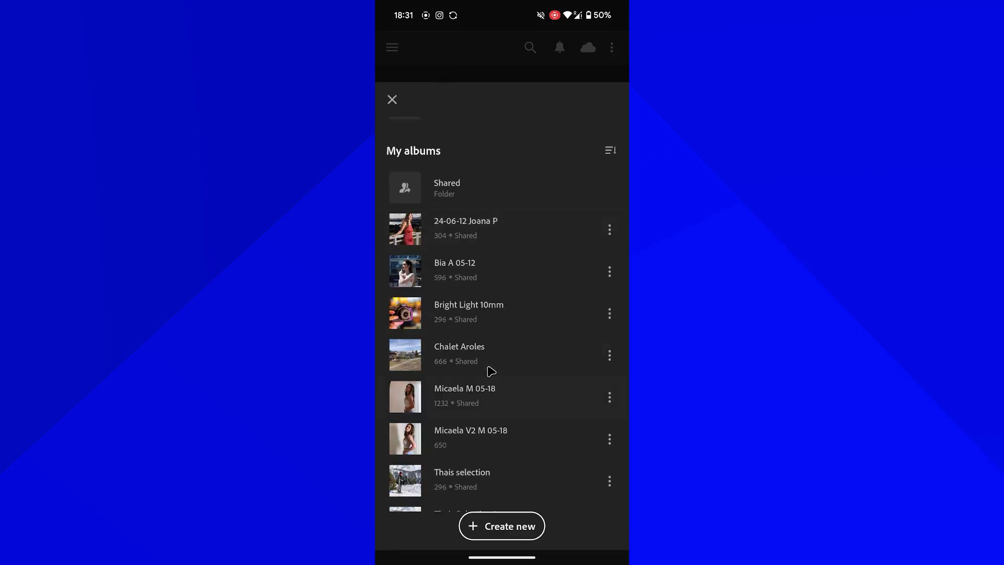
click(459, 235)
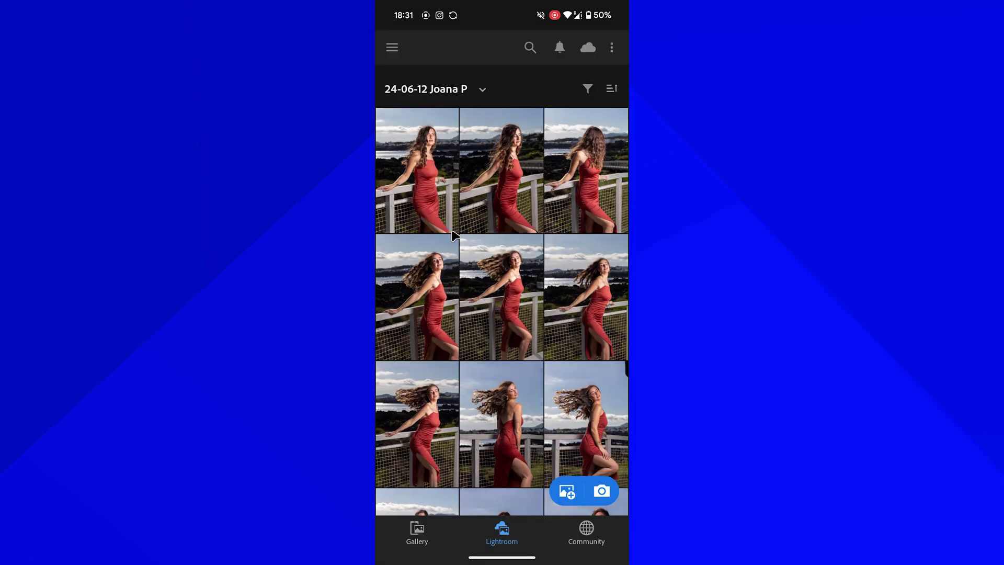
click(612, 49)
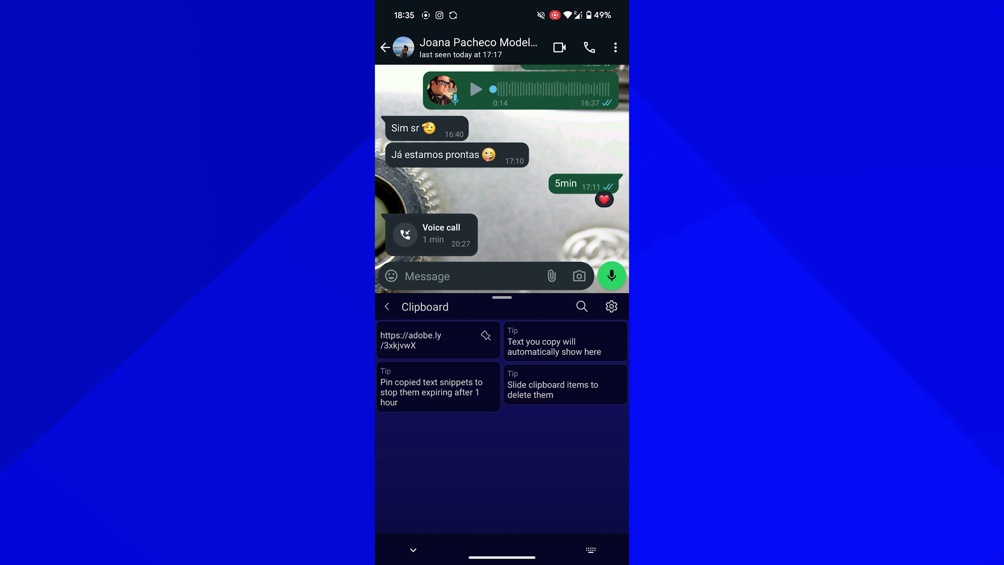
Paste the album link into the WhatsApp chat, send it, and open it in the browser.
click(411, 340)
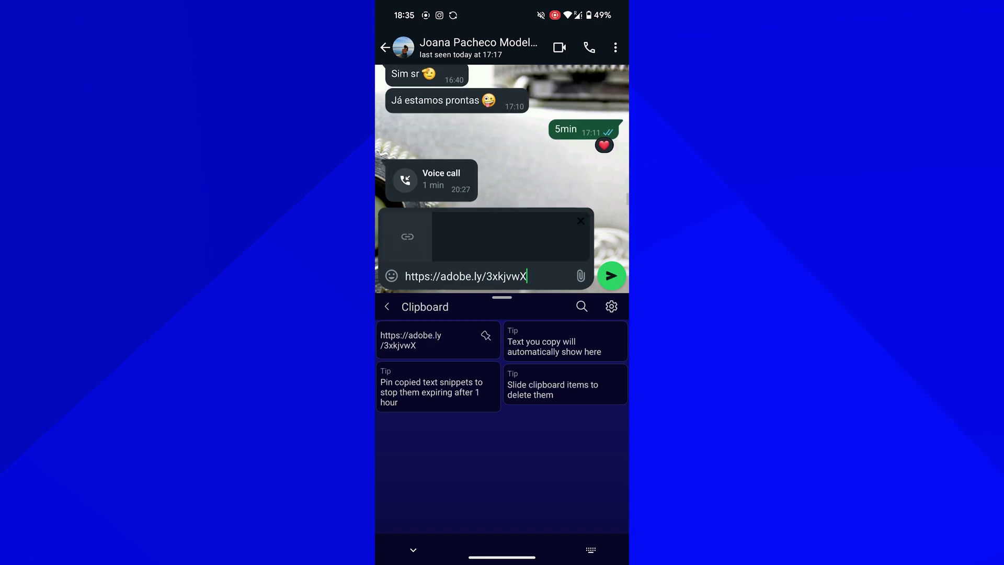
click(612, 277)
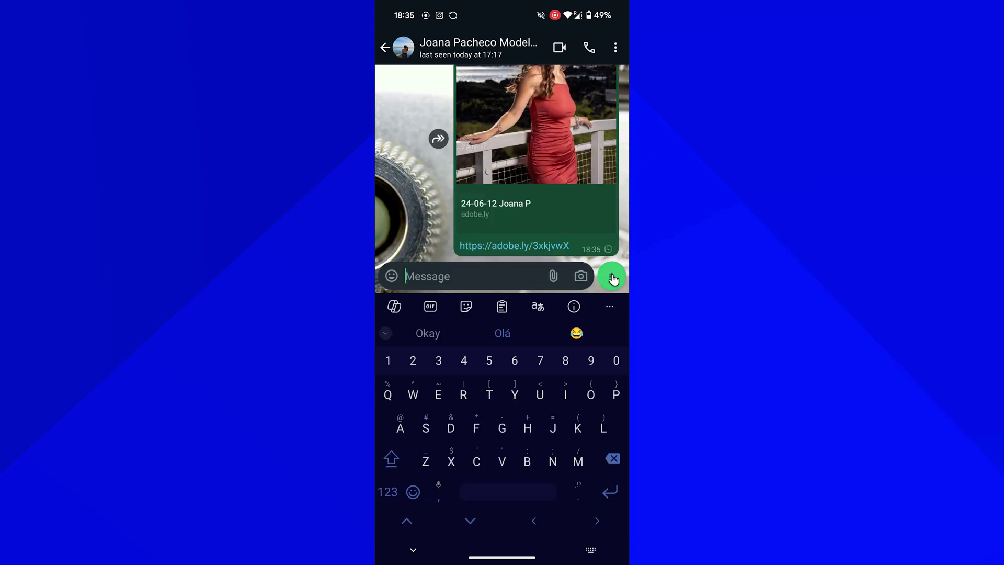
click(498, 246)
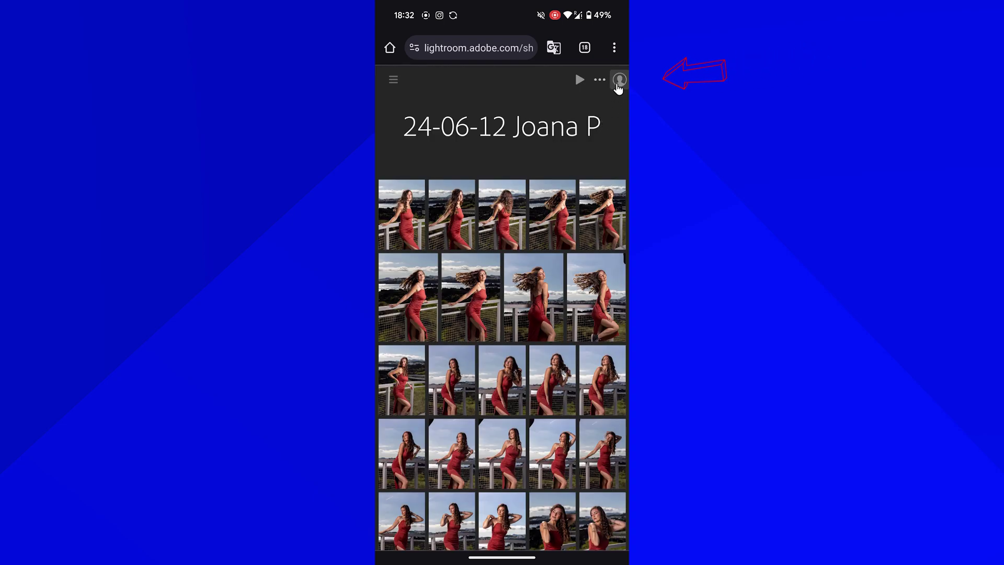
Sign in to Adobe on the shared album page with a Google account.
click(619, 81)
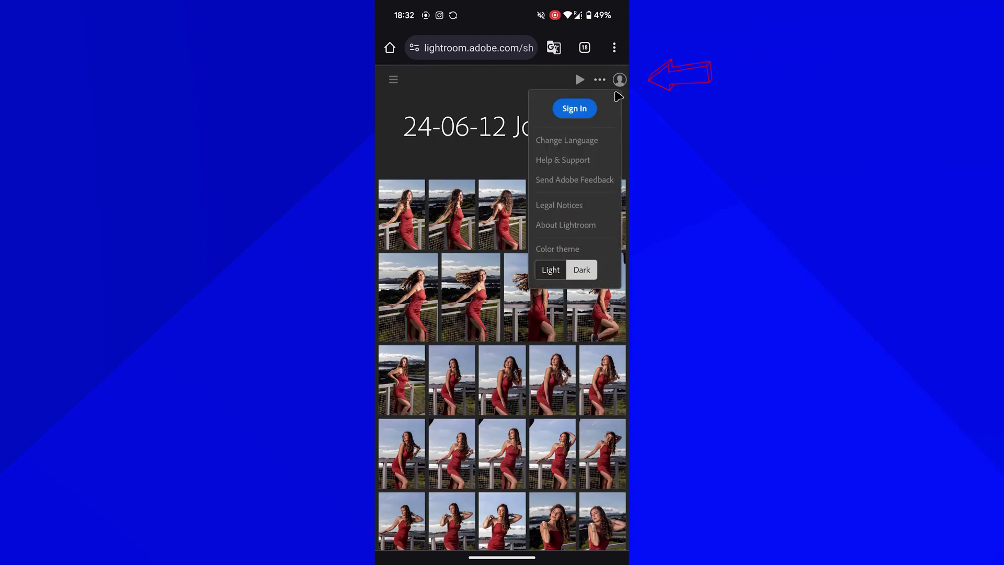
click(575, 109)
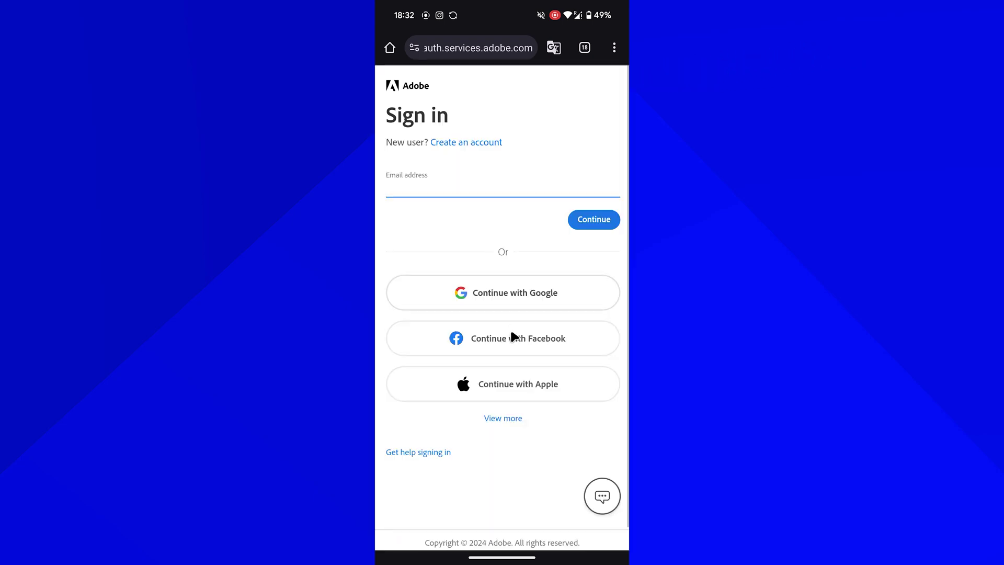
click(528, 298)
click(546, 231)
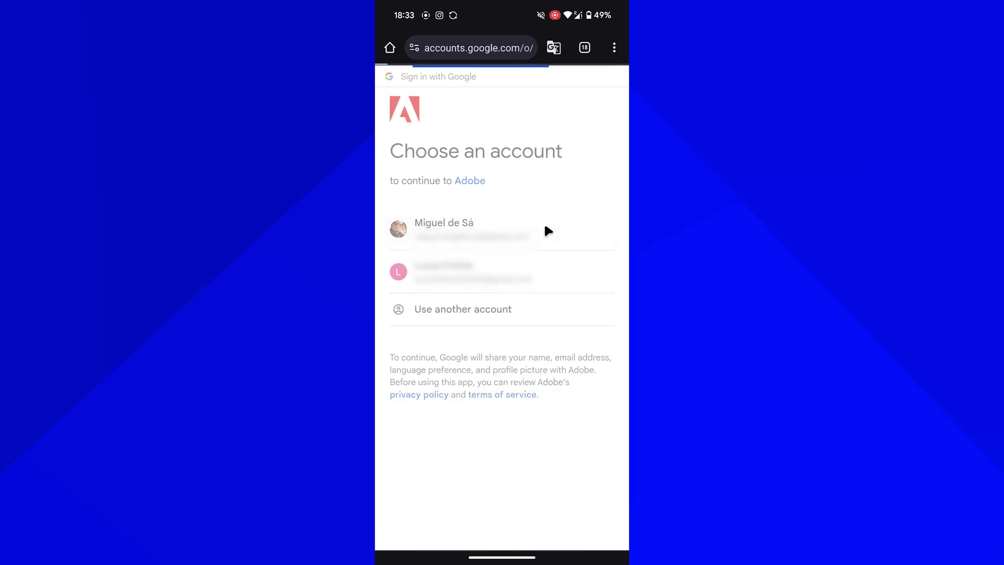
Like the album's fifth photo and comment 'Remove roge hairs' on it.
click(411, 222)
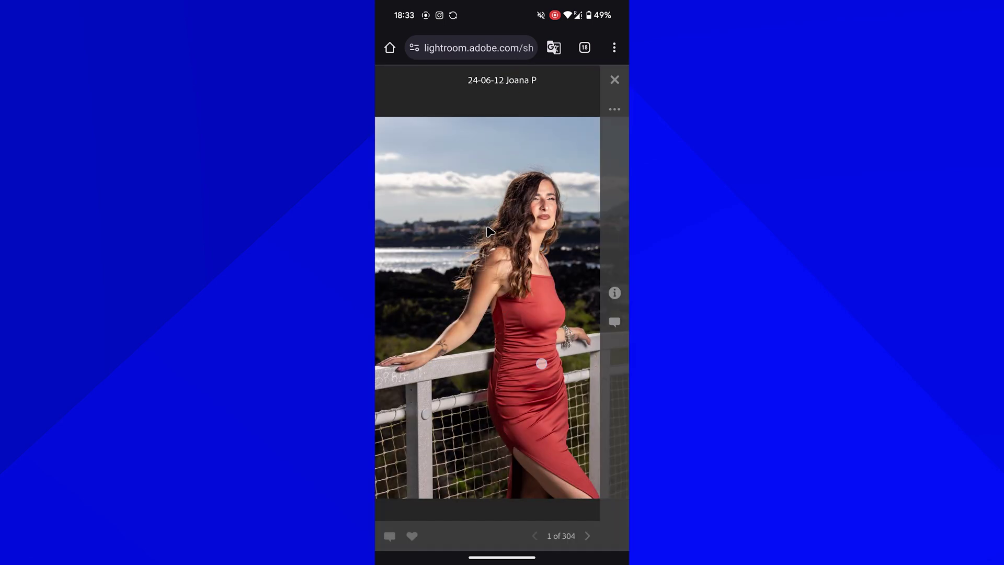
drag(541, 363, 413, 363)
drag(539, 340, 413, 340)
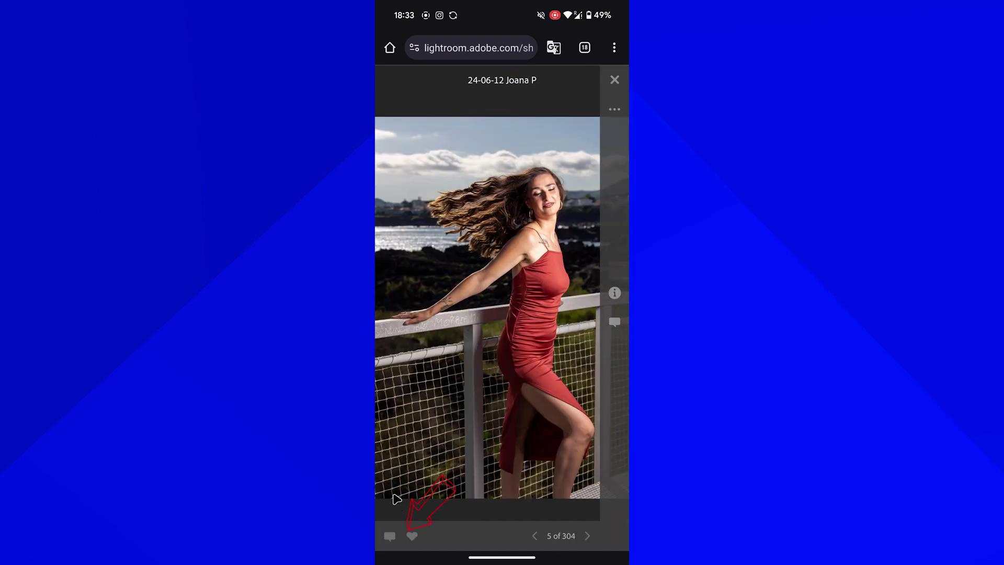
click(412, 538)
click(390, 537)
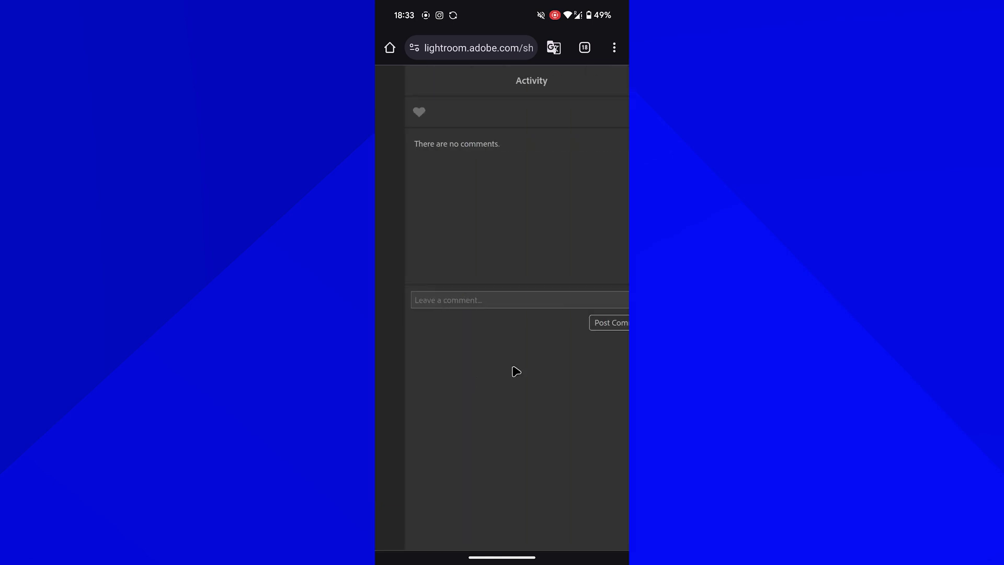
click(502, 298)
text(Remove roge hairs)
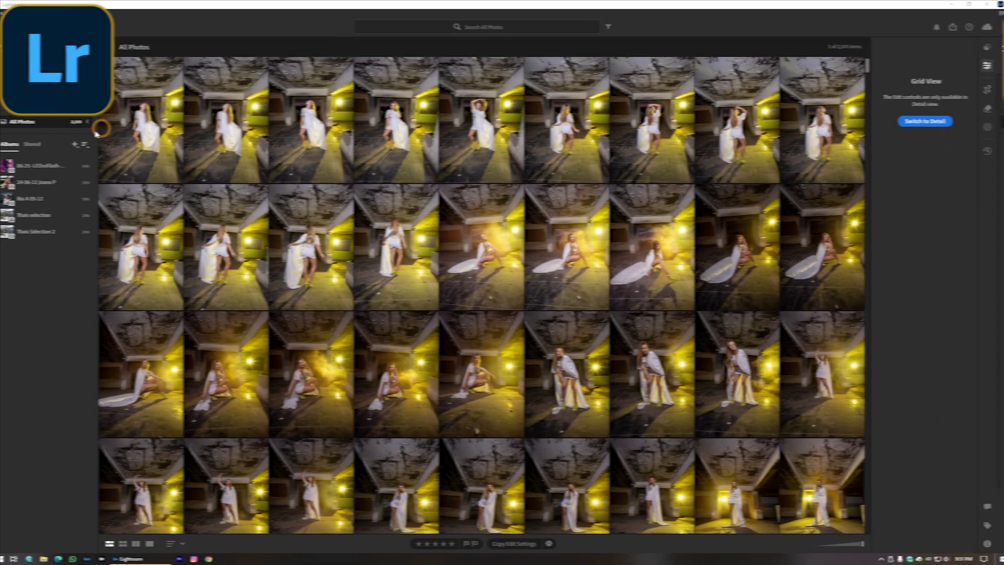
Open the 24-06-12 album, filter it to favorited and commented photos, and view a photo's likes and comments.
click(28, 184)
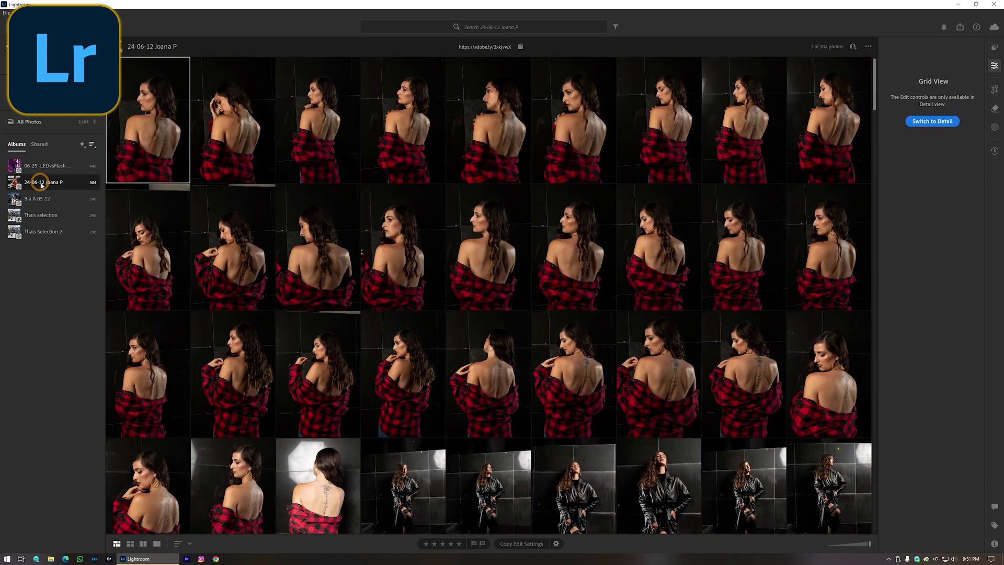
click(78, 215)
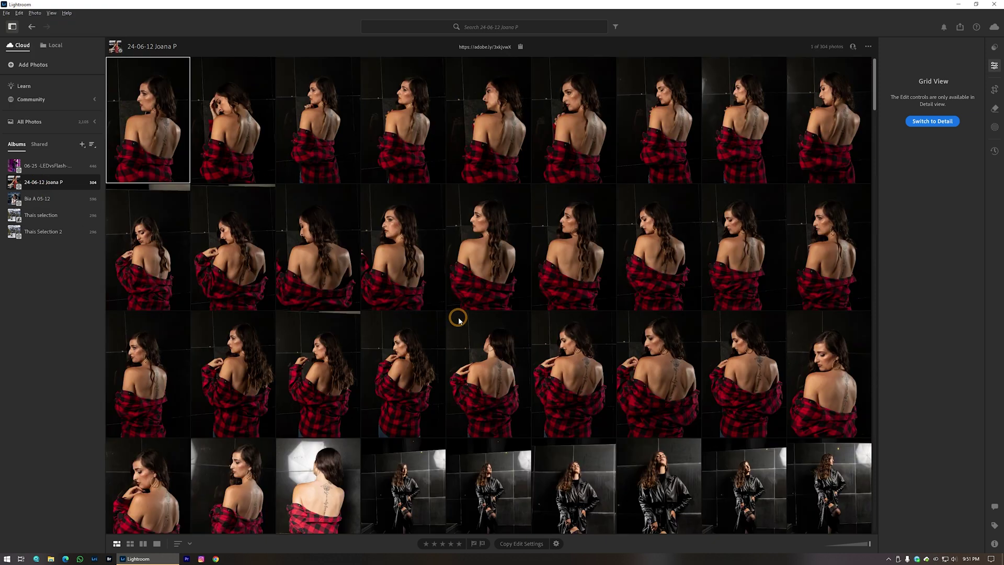
click(615, 27)
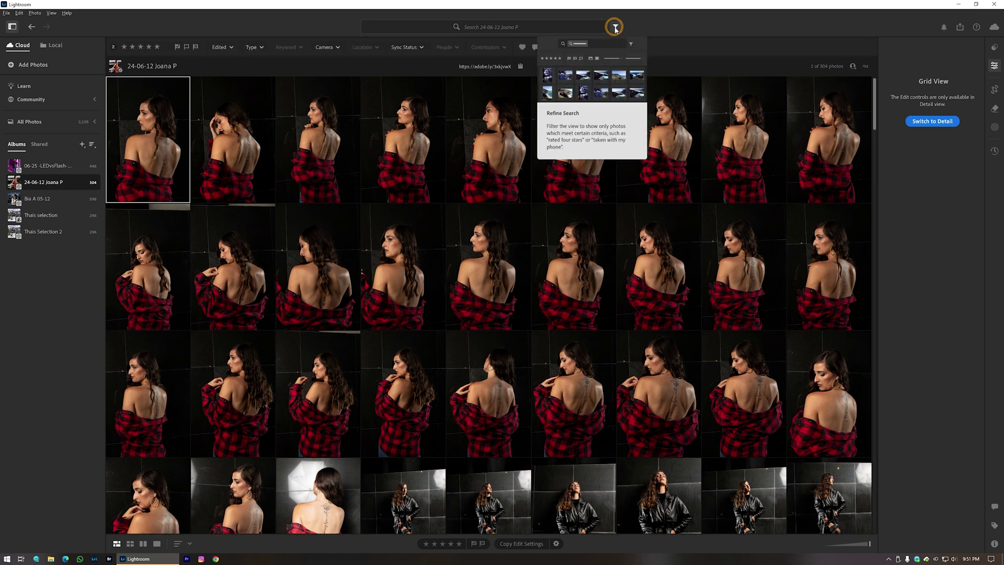
click(522, 47)
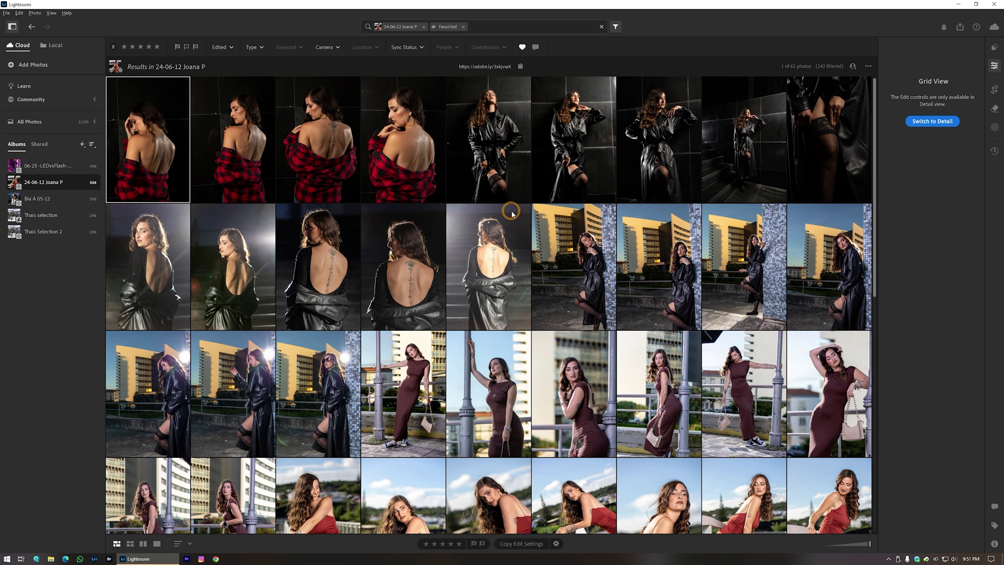
click(535, 48)
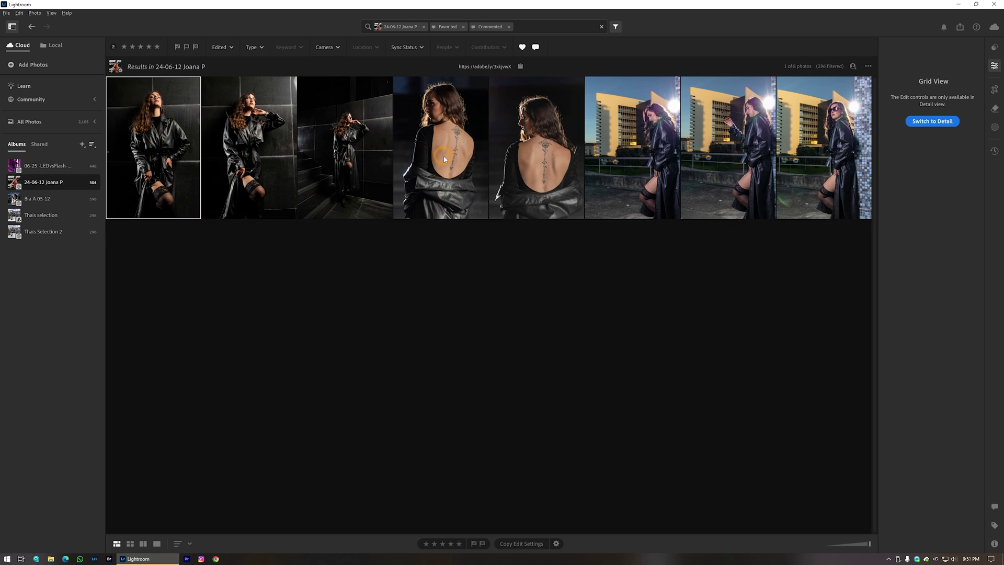
click(994, 506)
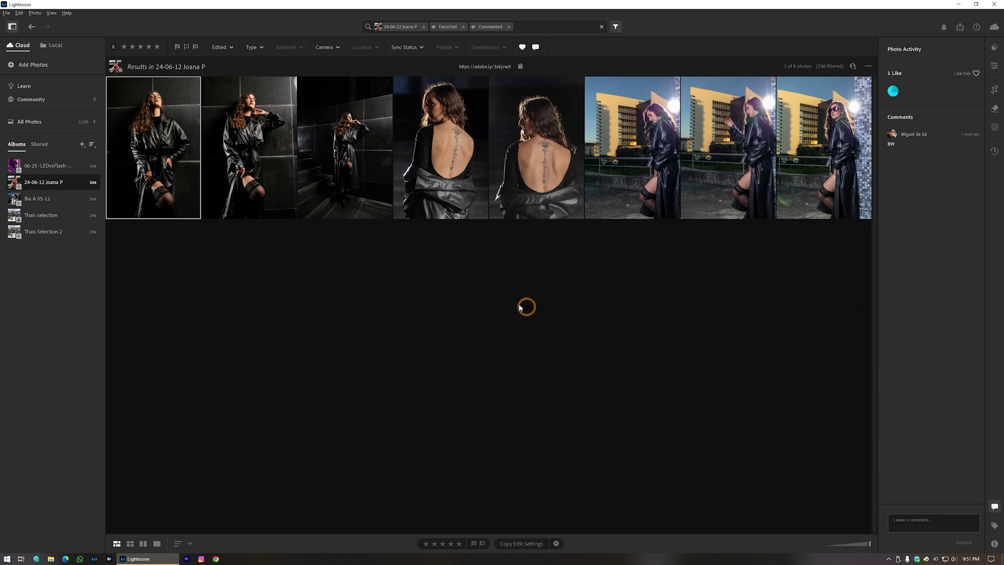
Open a favorited photo to check its Light adjustments, then return to the grid.
click(256, 164)
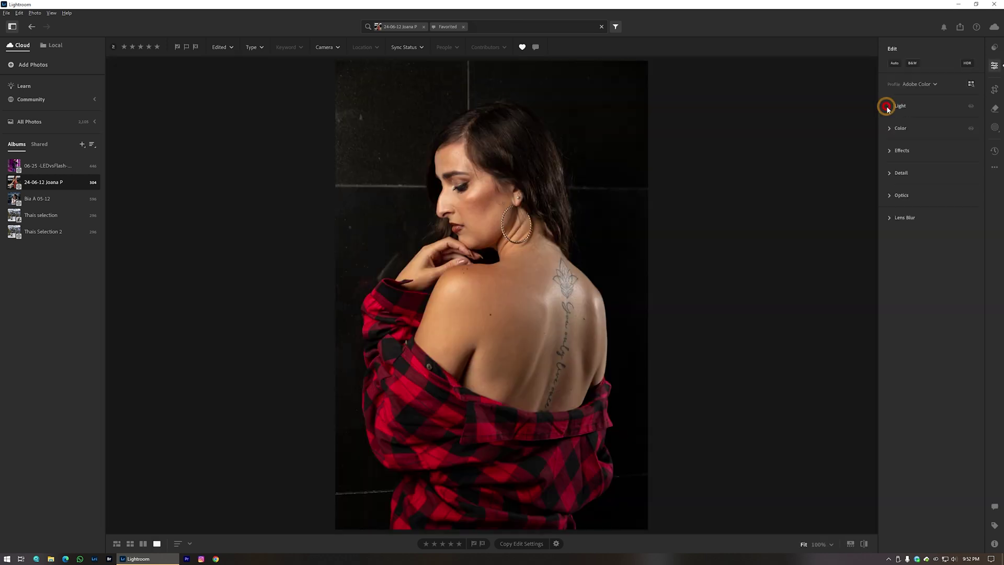
click(889, 106)
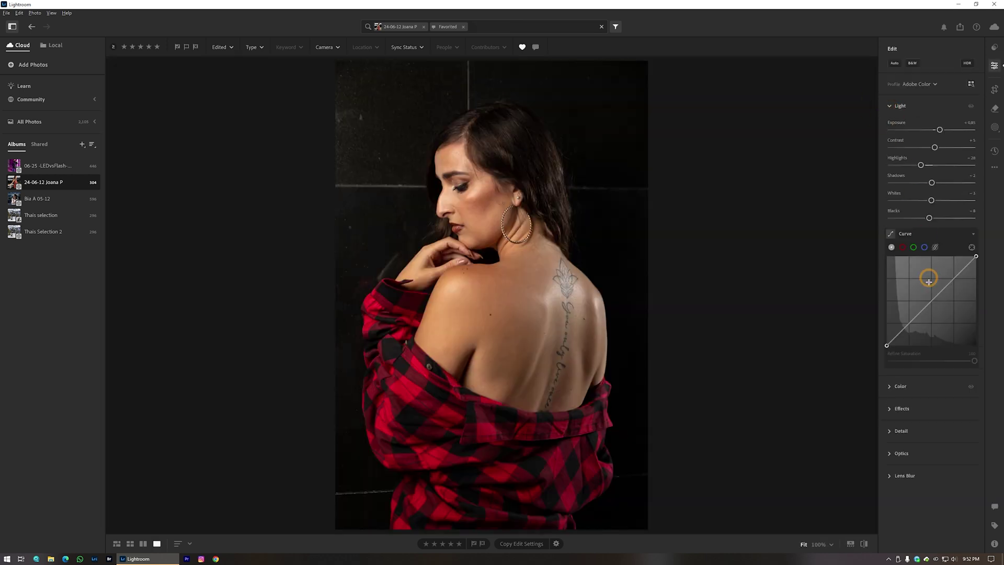
click(118, 544)
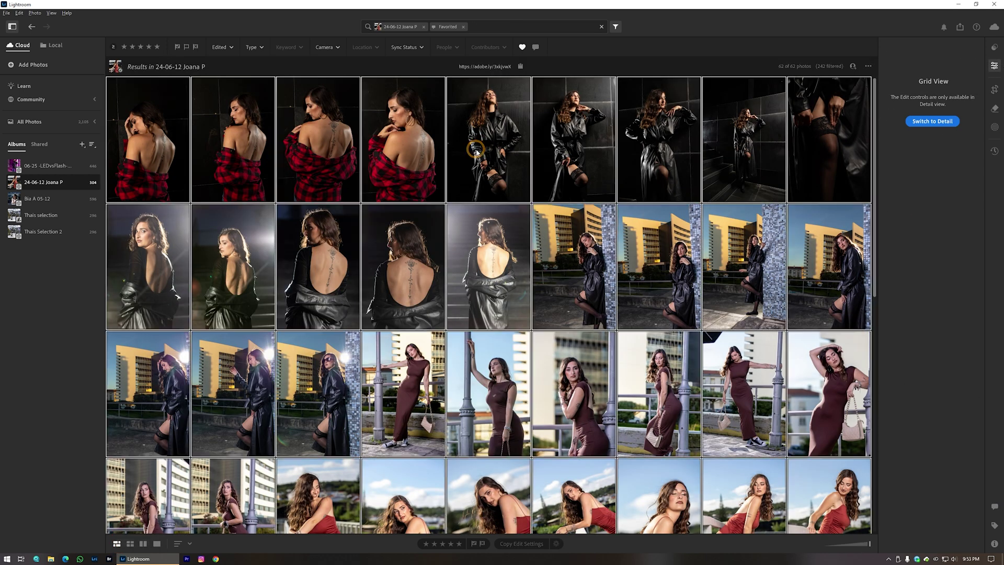
Export the original files of the favorited photos to the chosen folder.
click(960, 27)
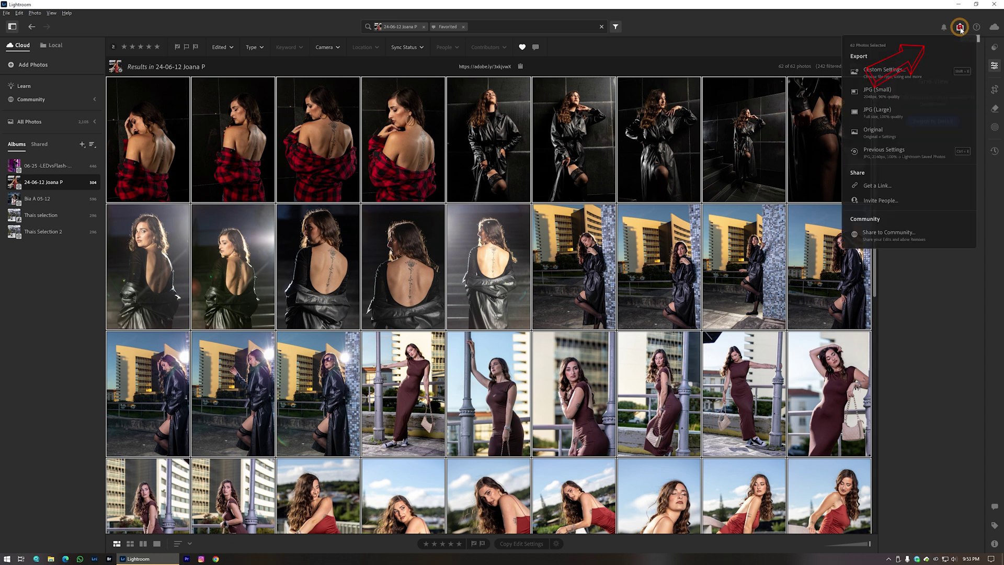
click(889, 135)
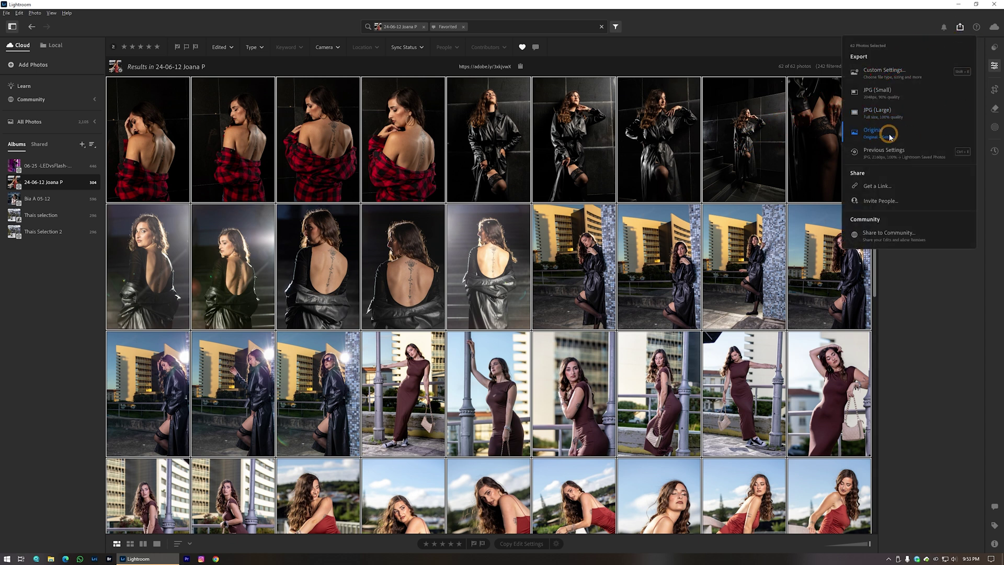
click(890, 135)
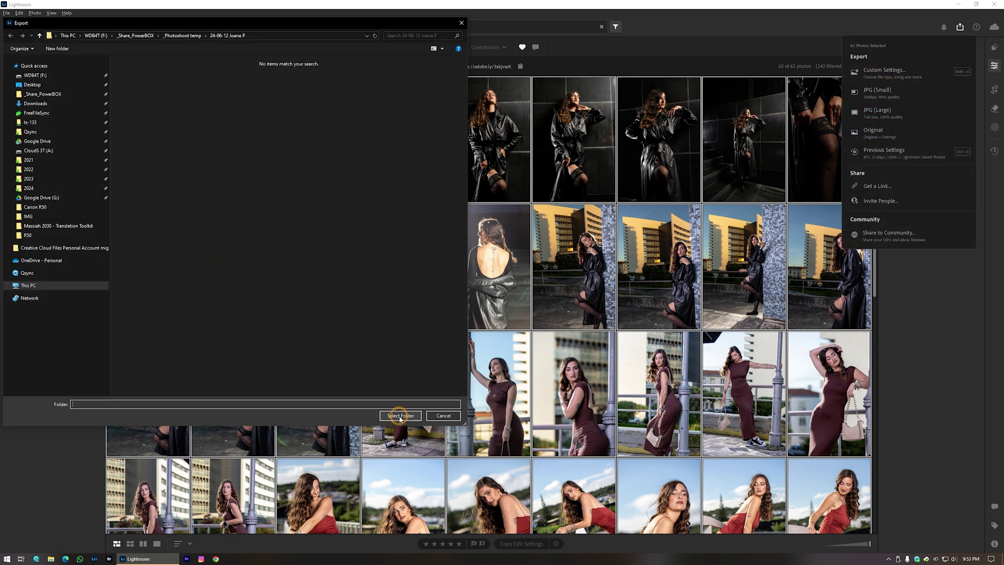
click(400, 416)
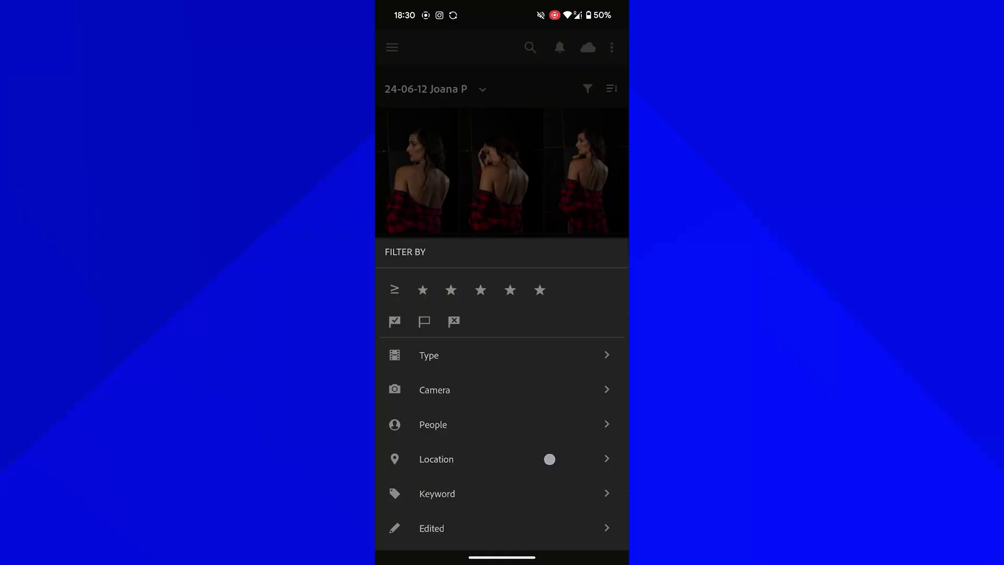
mouse_move(568, 324)
mouse_down()
mouse_move(554, 437)
mouse_move(572, 331)
mouse_up()
drag(573, 377, 581, 356)
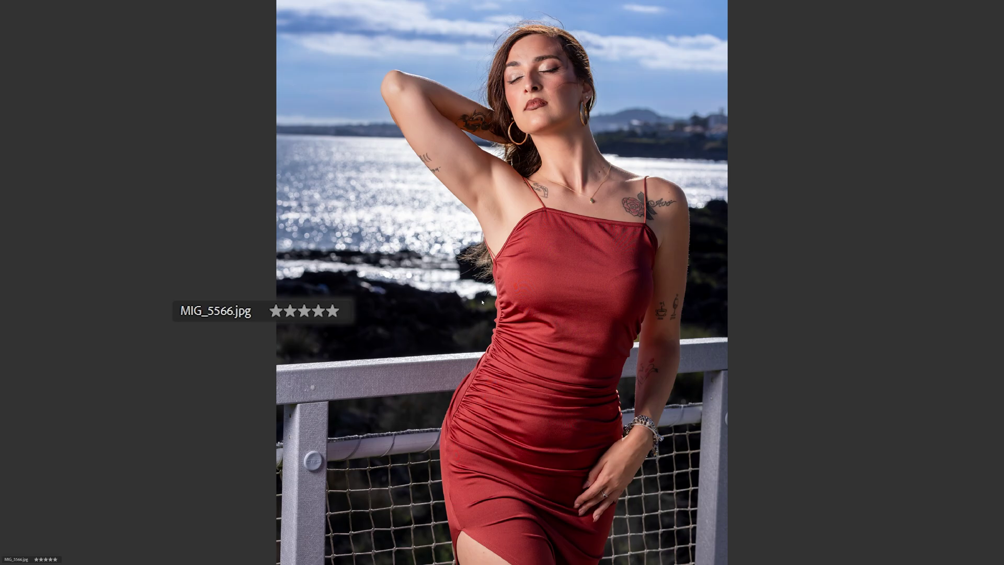
Step through the shoot's photos in Loupe view and rate MIG_5570.jpg five stars.
key(Right)
key(Right)
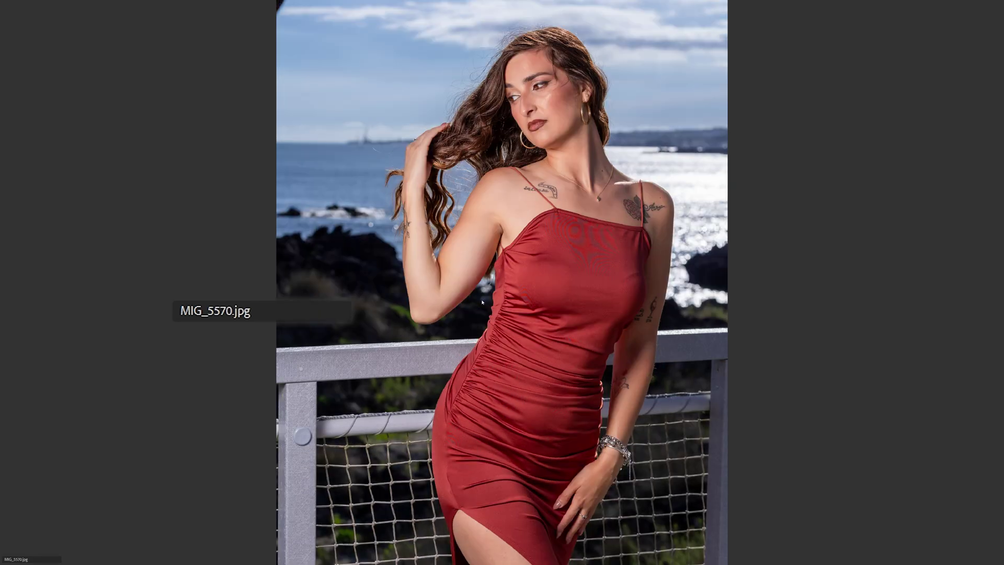
key(5)
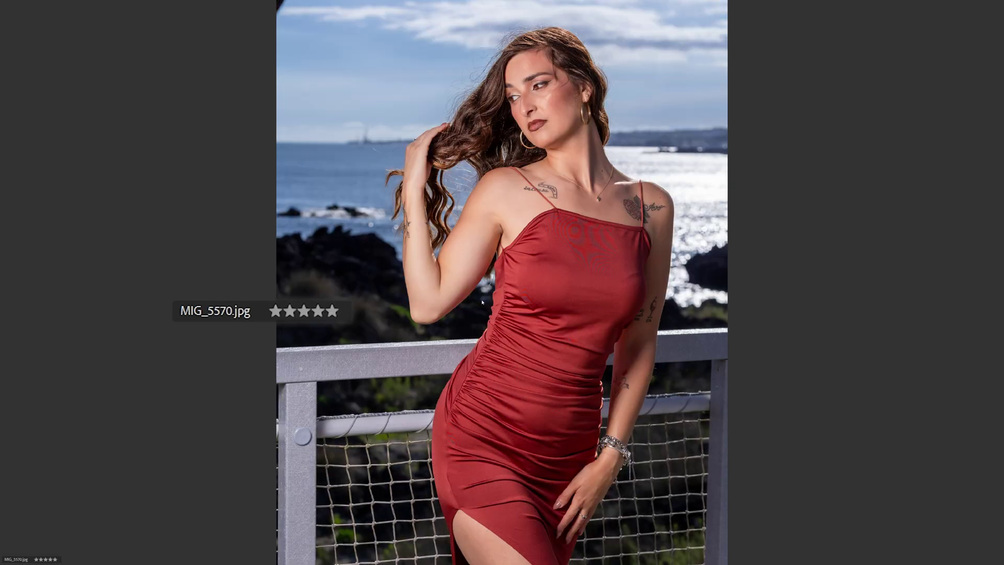
key(Left)
key(Left)
key(Right)
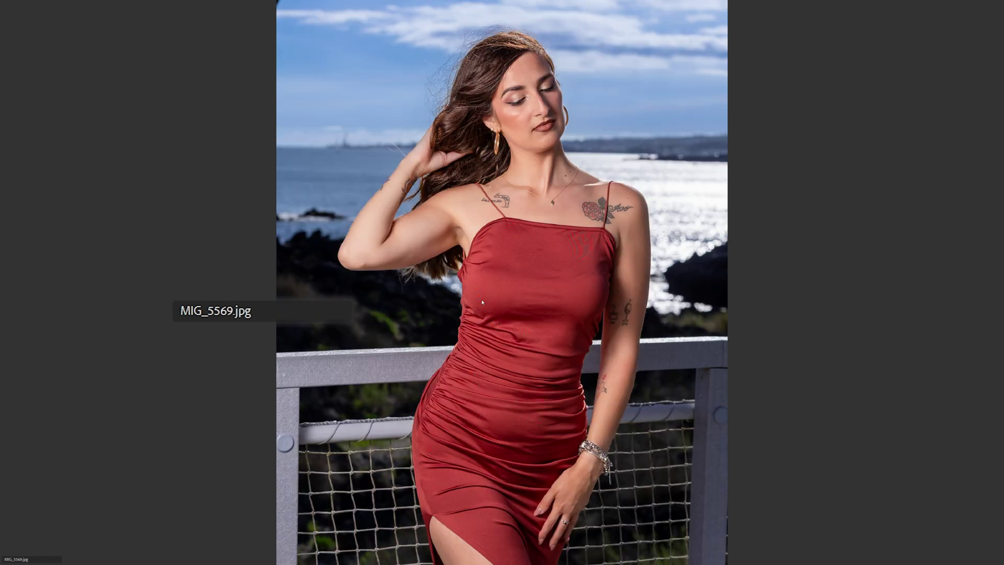
key(Right)
key(Right)
key(Right)
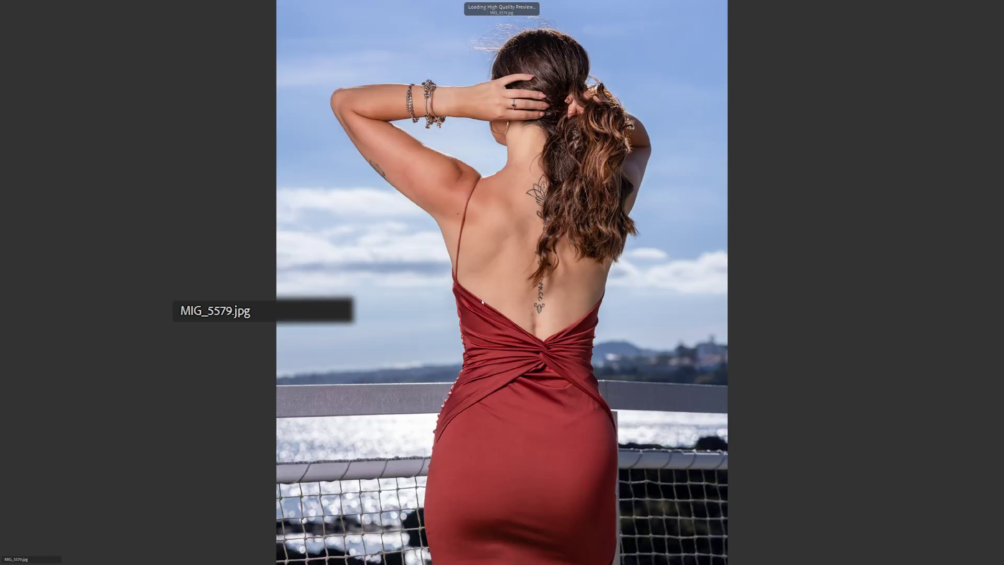